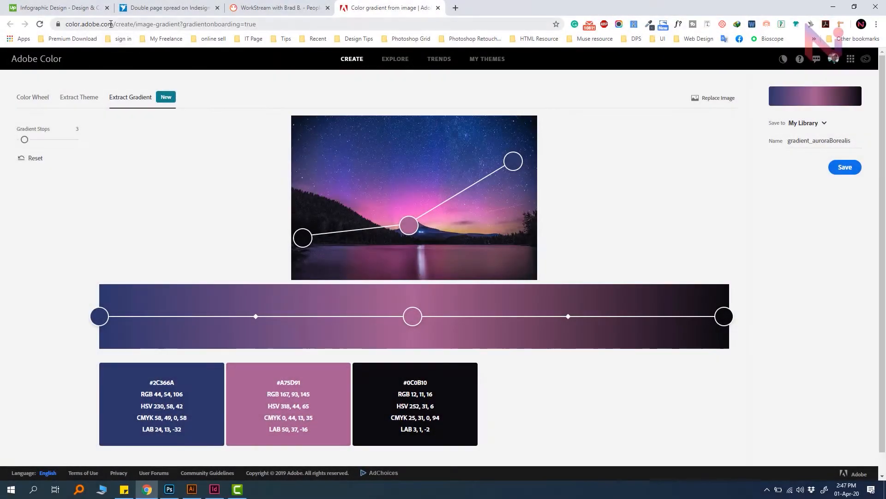
Step: Copy the color.adobe.com address from the current page's URL and open it in a new browser tab
left_click(114, 27)
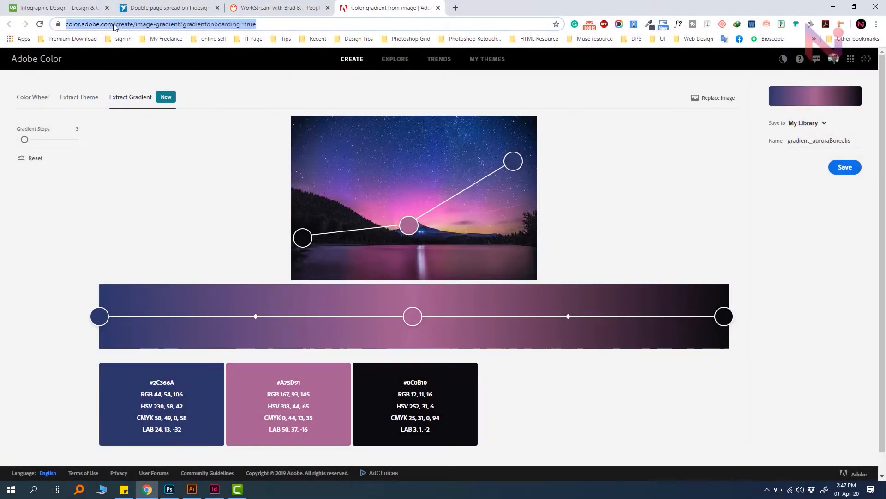
left_click(114, 25)
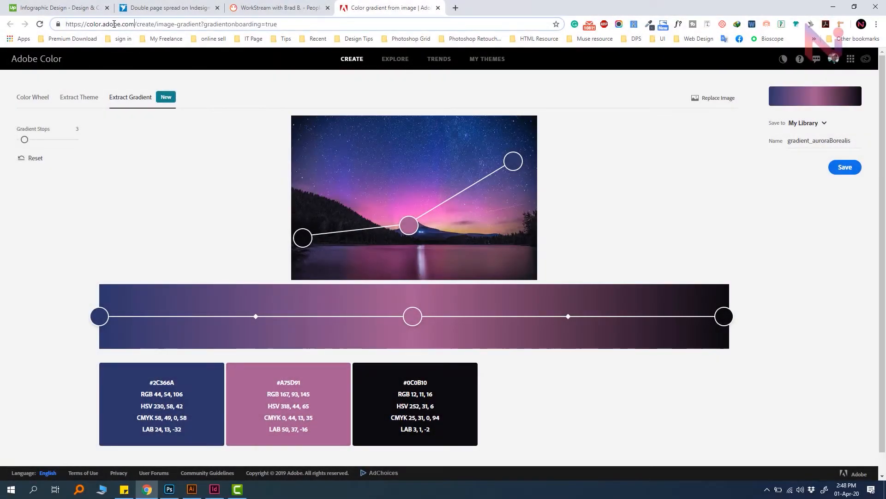
left_click(87, 24, "shift")
key("ctrl+c")
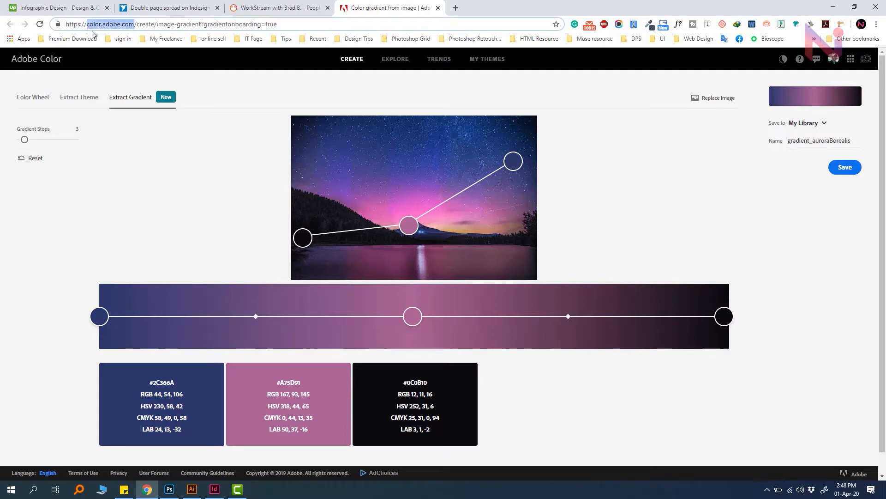
left_click(455, 8)
key("ctrl+v")
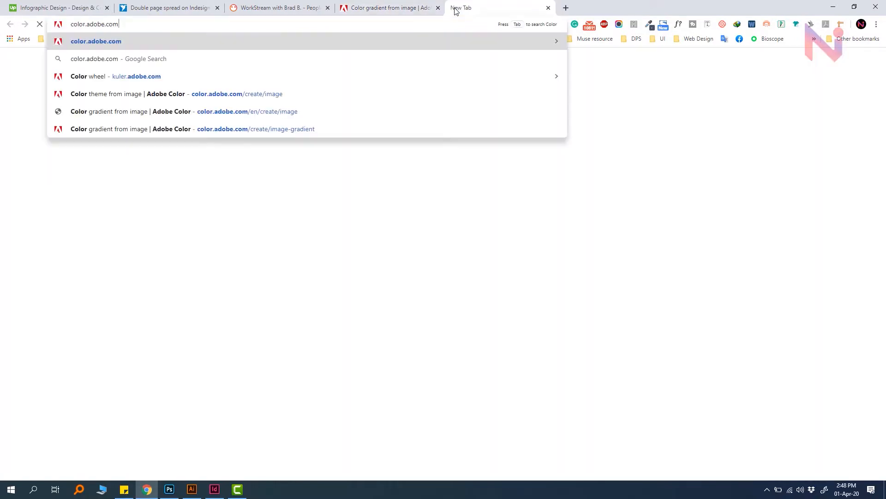
key("Return")
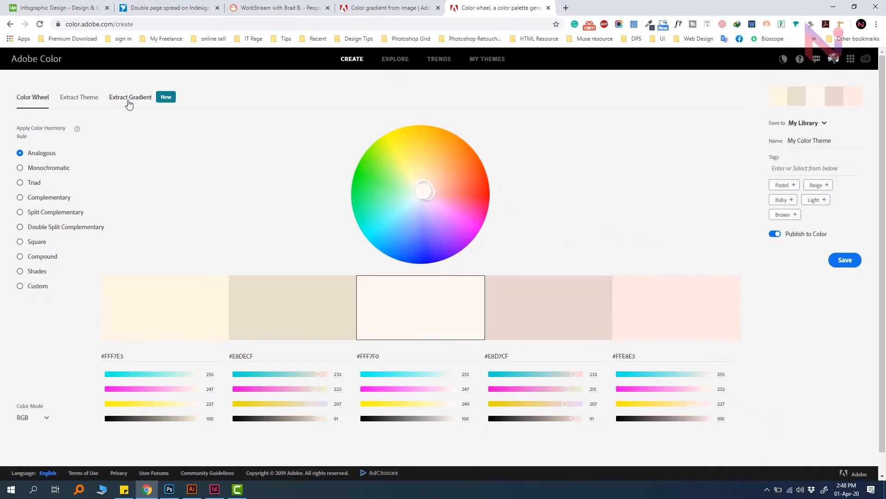
Step: Start extracting a gradient from an image, using costa-rica-4975038_1280 from the Desktop
left_click(134, 98)
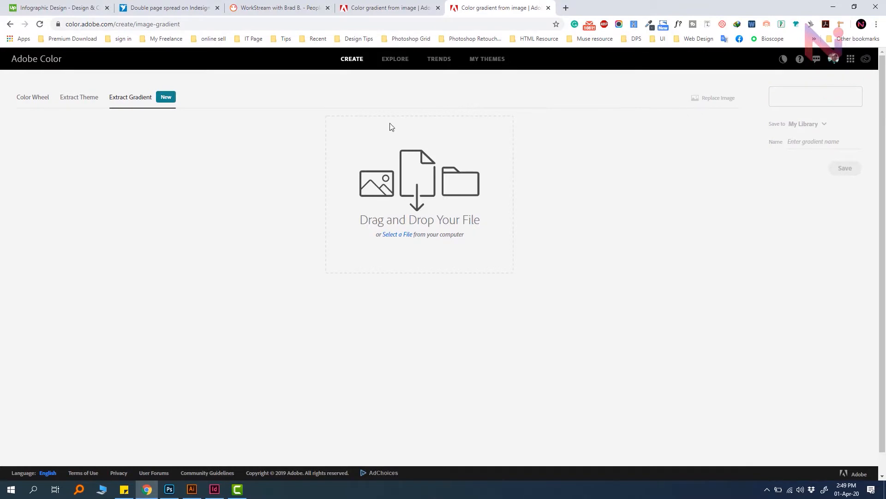
left_click(404, 235)
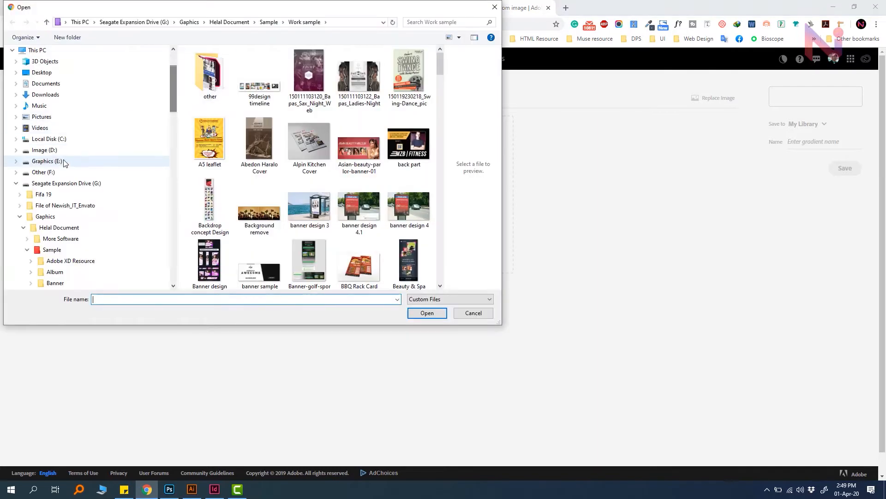
left_click(43, 72)
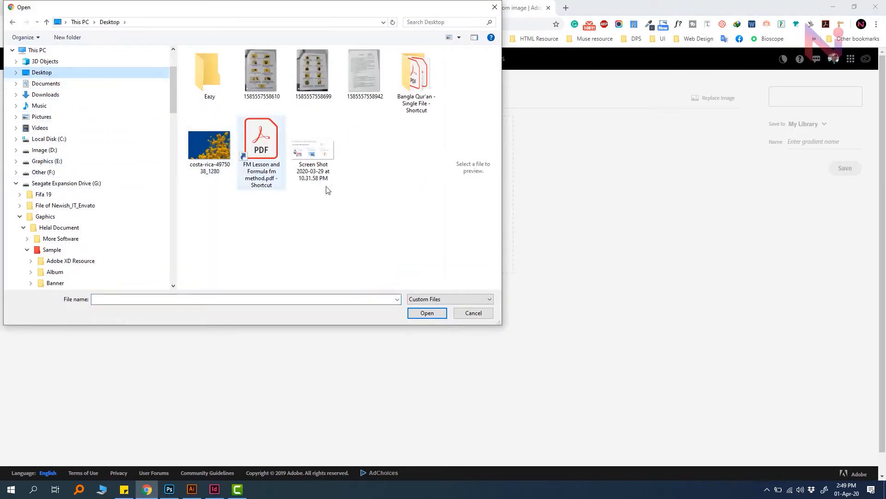
left_click(210, 149)
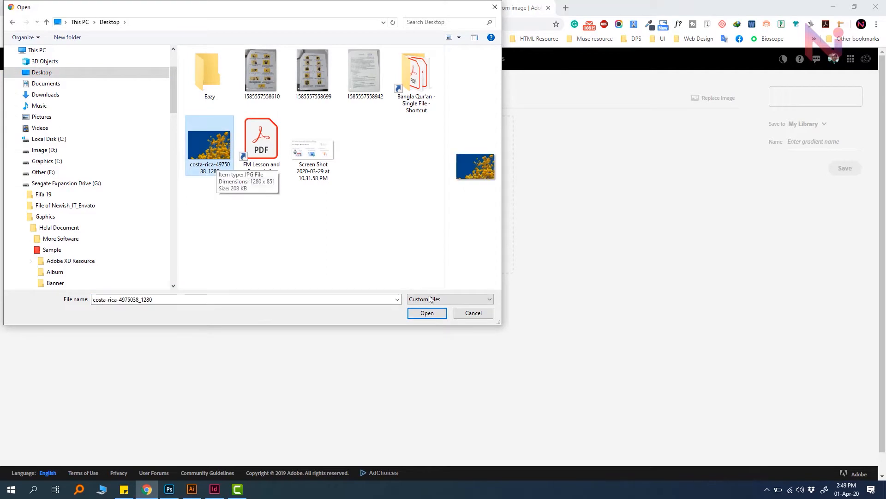
left_click(428, 316)
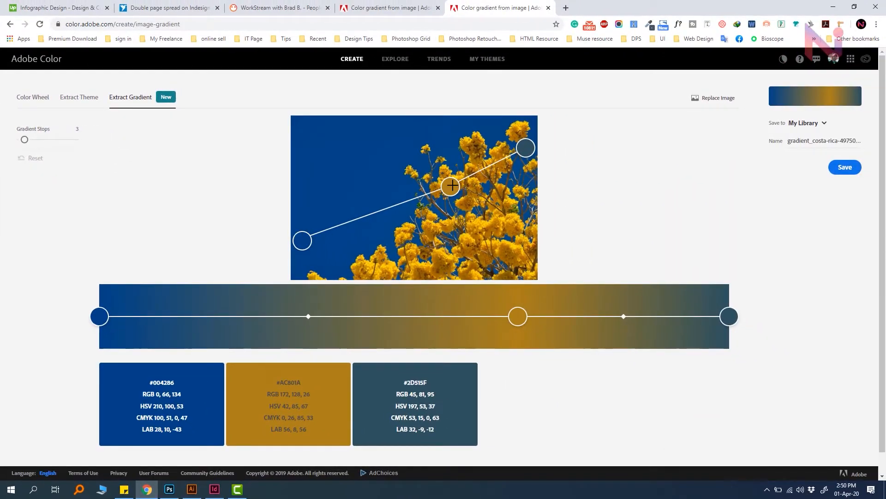
Step: Reposition color stops on the flower image, including moving the second stop of a five-stop gradient onto the blue sky
left_click_drag(451, 186, 450, 222)
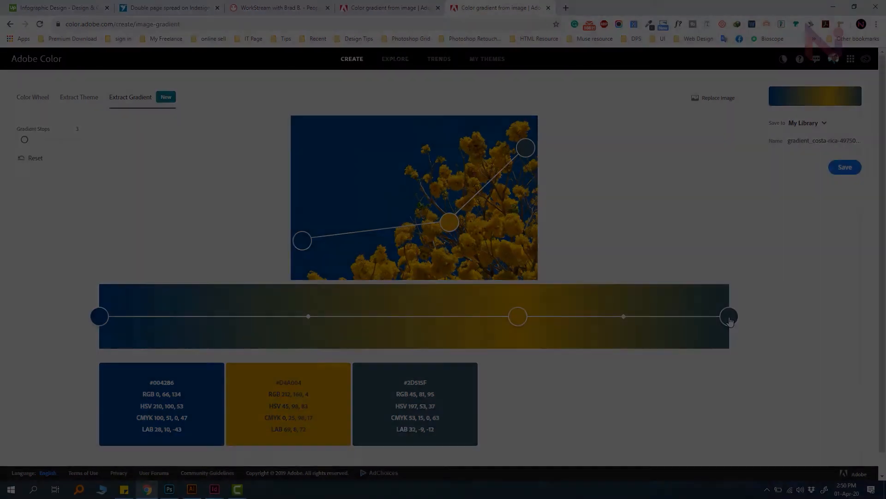
left_click_drag(525, 148, 519, 169)
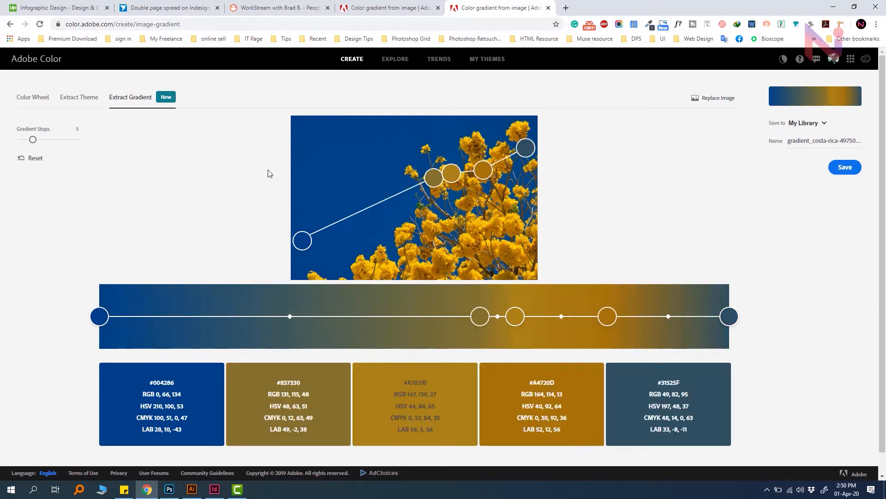
left_click_drag(438, 176, 365, 188)
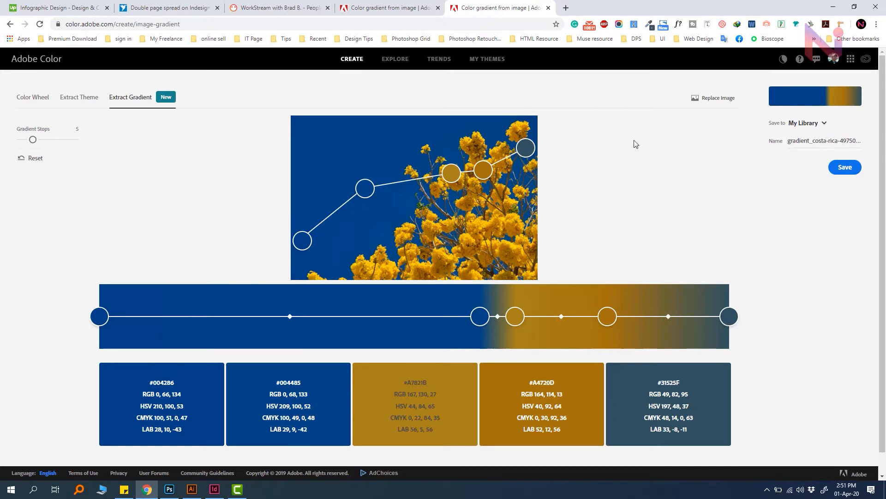
left_click(727, 103)
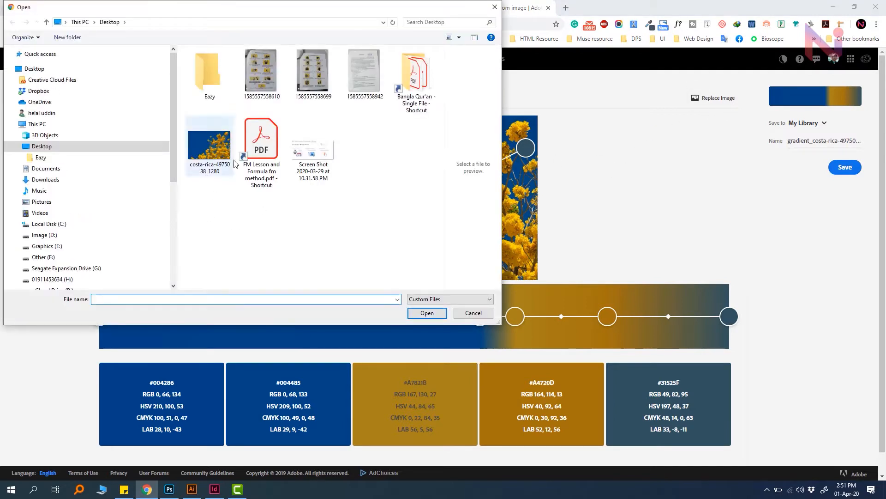
left_click(474, 313)
Step: Swap the dark blue and slate end stops of the five-stop gradient
scroll(105, 299, "down", 1)
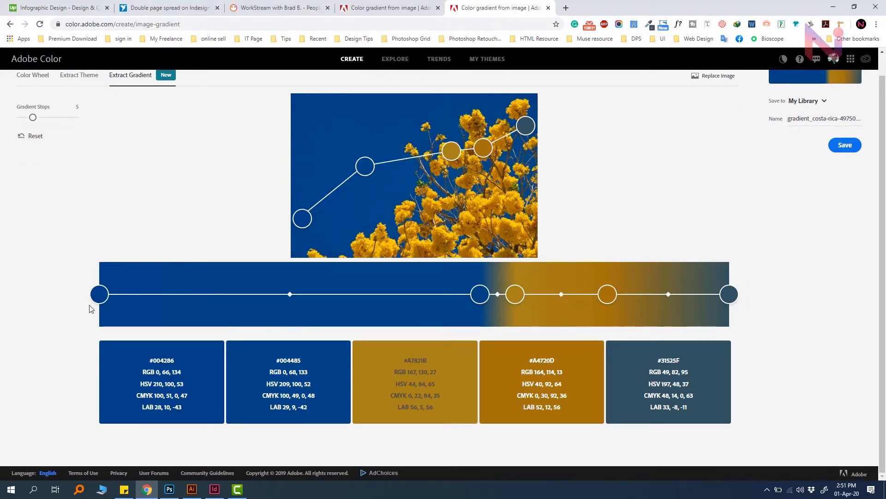
left_click_drag(101, 299, 334, 300)
left_click_drag(734, 296, 100, 295)
left_click_drag(332, 295, 728, 298)
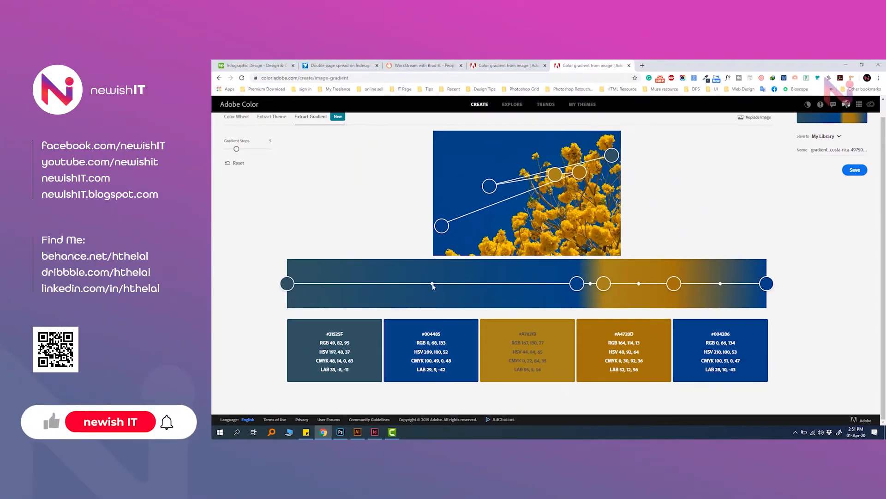
Step: Shift the first midpoint and move the inner blue and gold stops toward the slate end of the gradient
left_click_drag(452, 283, 369, 286)
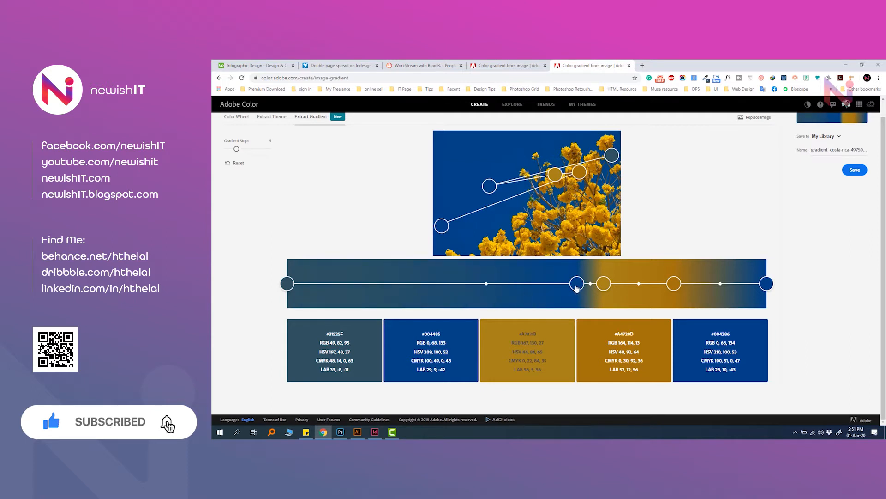
left_click_drag(577, 284, 412, 287)
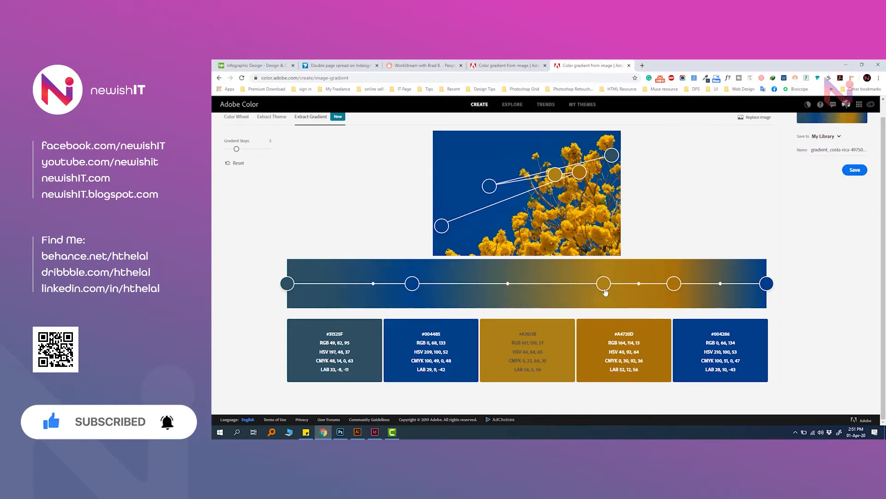
left_click_drag(605, 289, 521, 285)
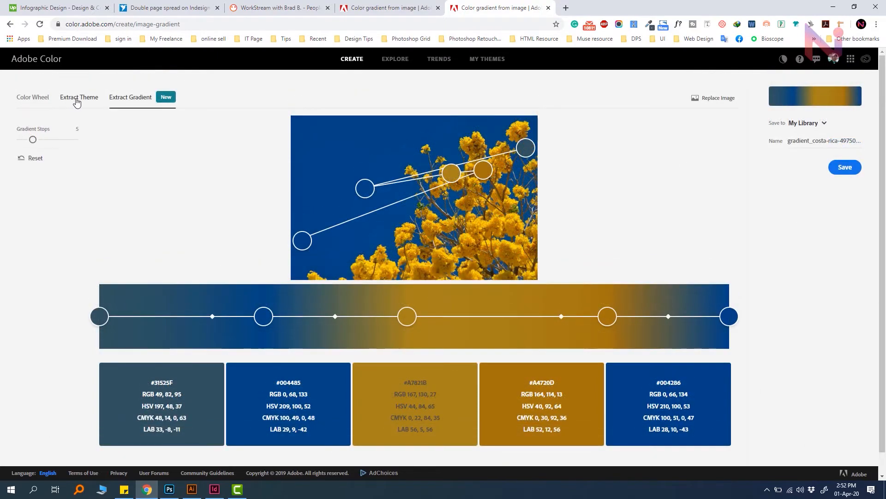
Step: Extract a color theme from the image, try the Bright and Muted moods, and move a gold sampling point onto another flower
left_click(77, 98)
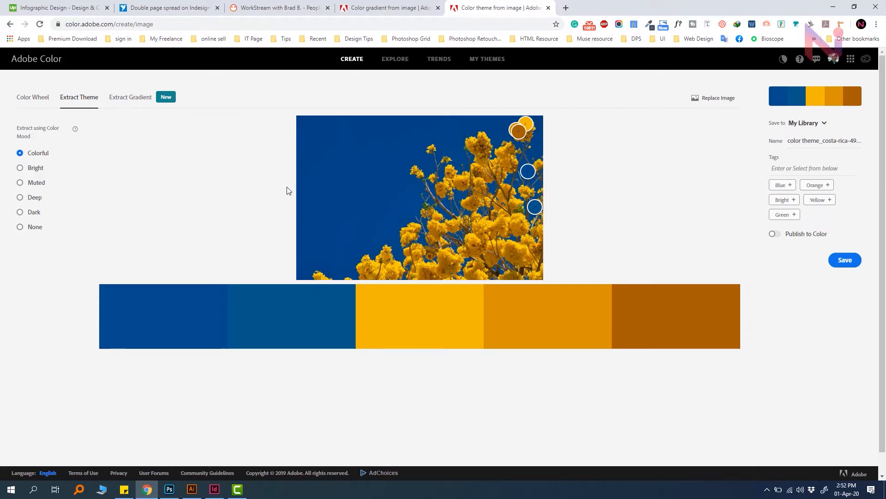
left_click(35, 169)
left_click(34, 185)
left_click(36, 169)
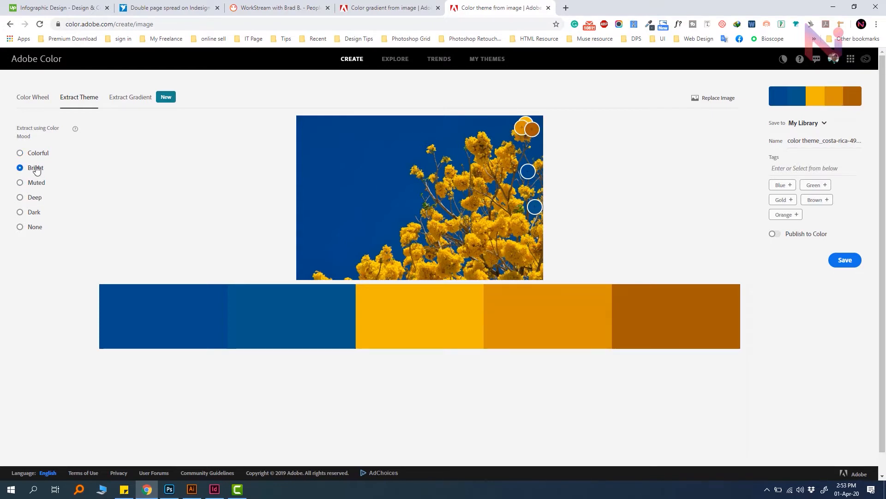
left_click_drag(518, 126, 473, 184)
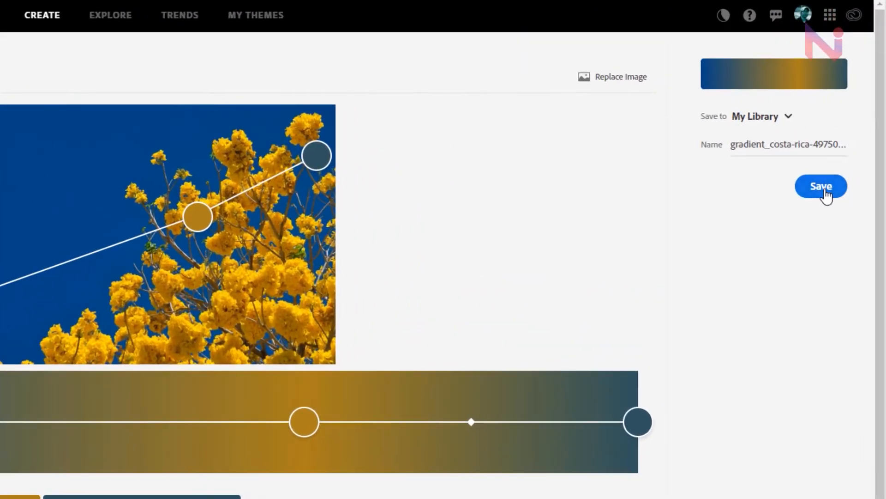
Step: Save the three-stop costa-rica gradient to My Library and apply it from there to the black circle in Photoshop
left_click(851, 173)
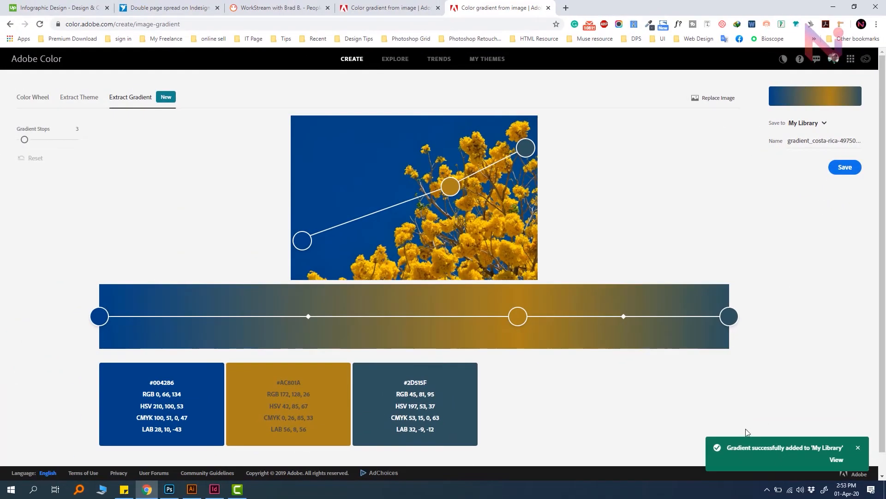
left_click(169, 489)
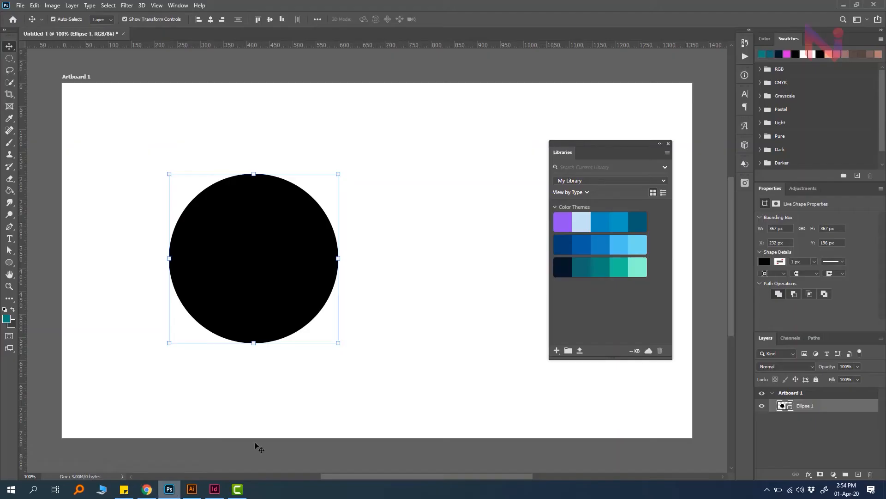
left_click(579, 182)
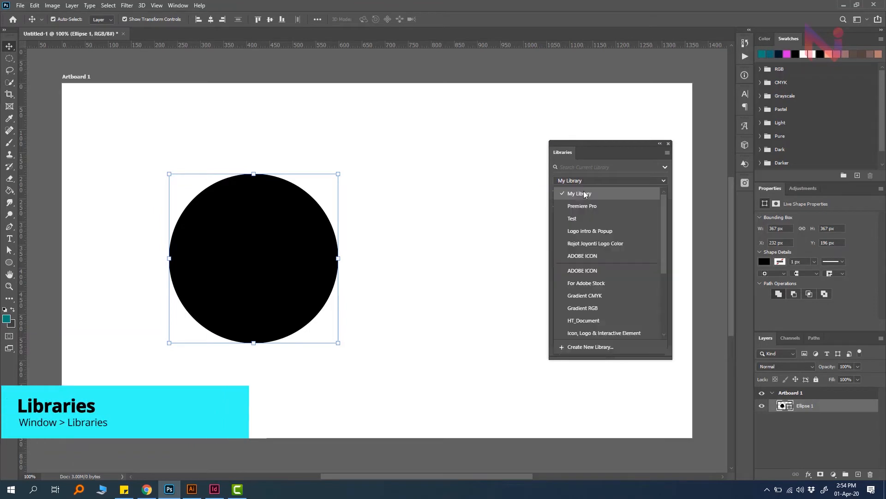
left_click(584, 192)
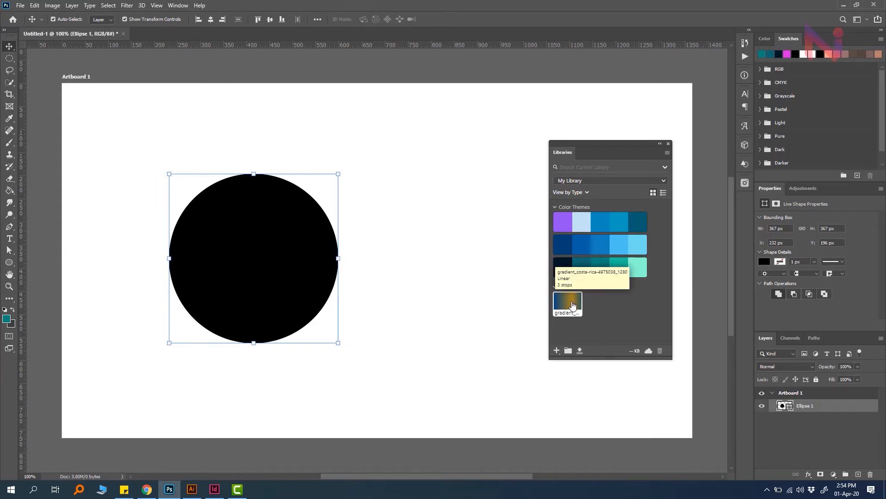
left_click_drag(568, 304, 194, 192)
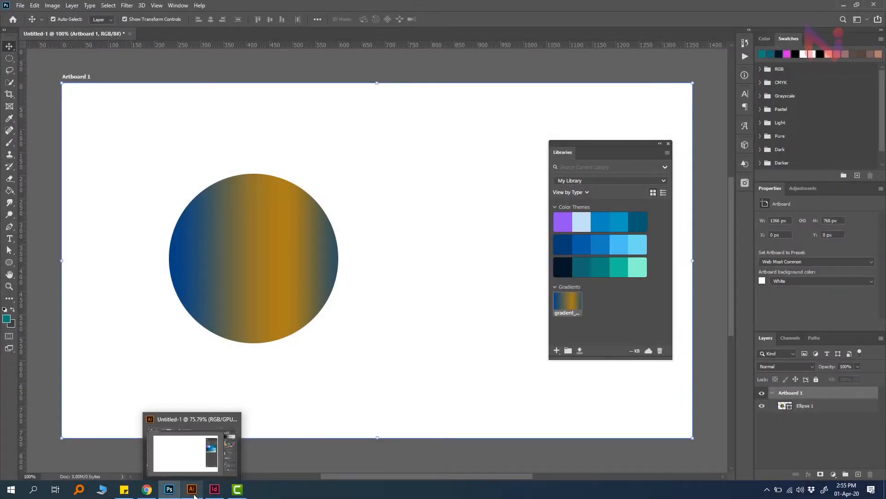
Step: Check the saved library gradient's availability in Illustrator and, with the black circle selected, in InDesign
left_click(189, 457)
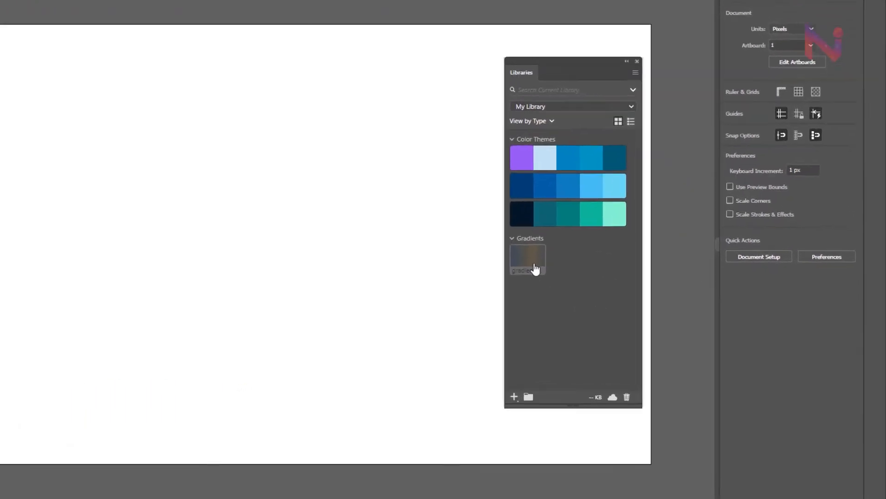
mouse_move(602, 274)
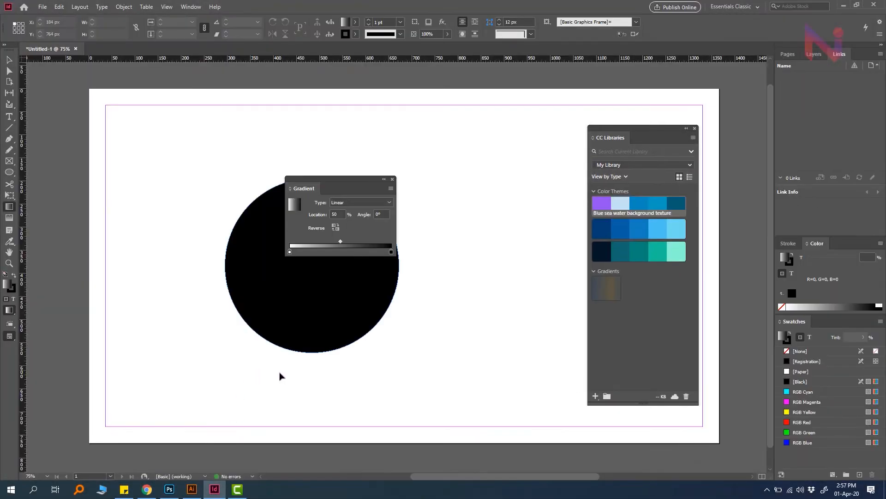
left_click(353, 302)
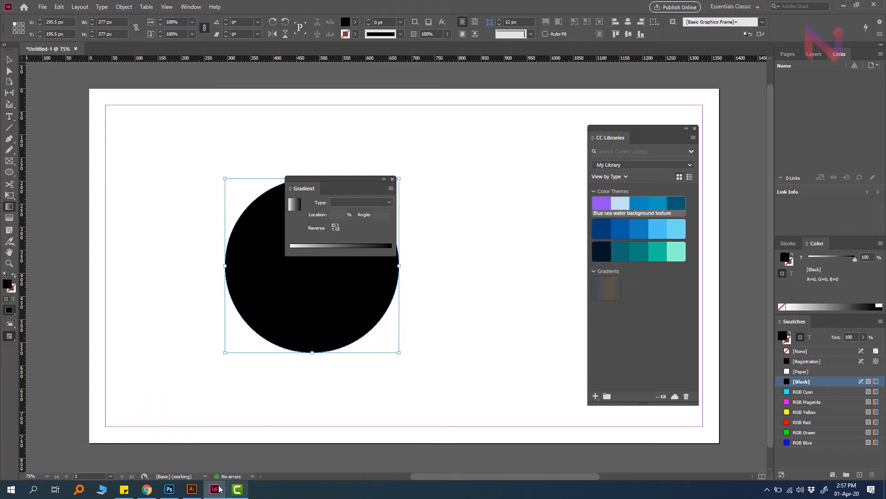
Step: Switch back to Adobe Color in the browser and save the image's Colorful theme to My Library
mouse_move(193, 492)
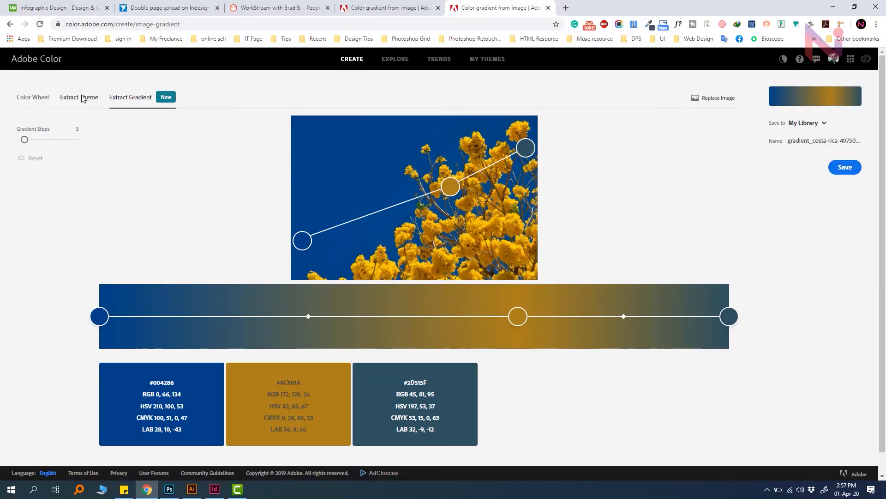
left_click(78, 97)
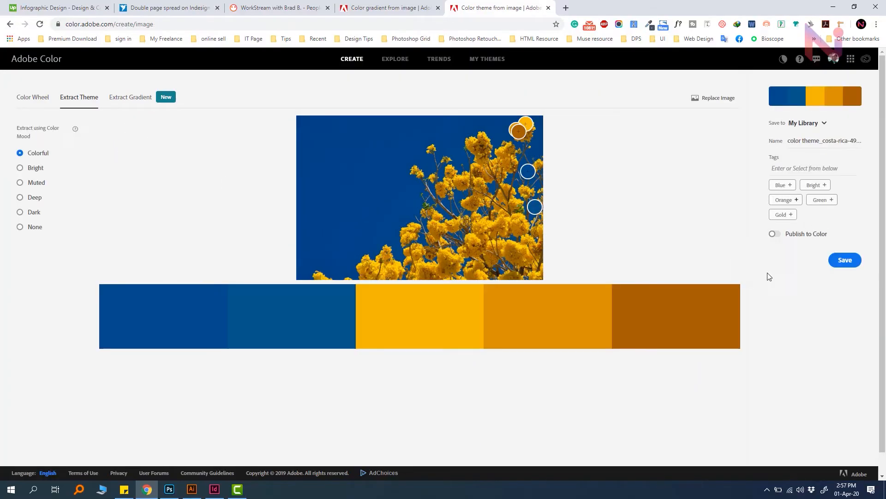
left_click(846, 260)
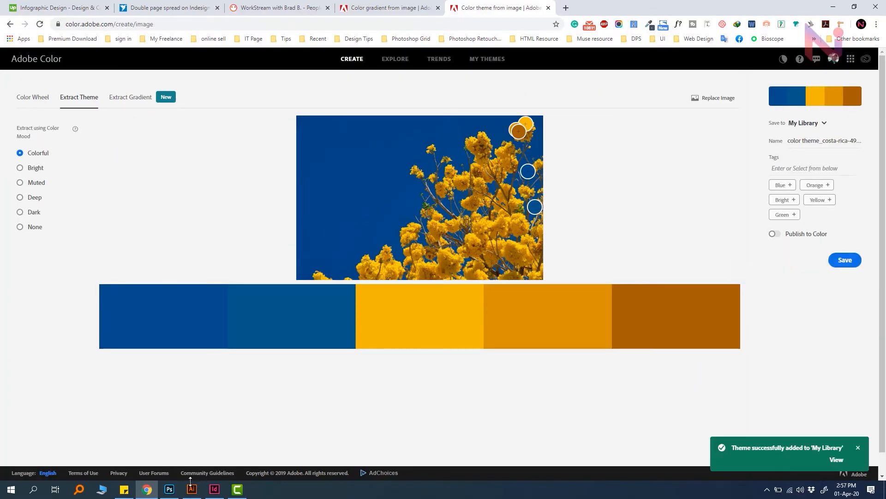
Step: Switch to InDesign, close the floating Gradient panel and fill the circle with the costa-rica theme's two blues, ending on the orange R=217 G=143 B=7
left_click(214, 489)
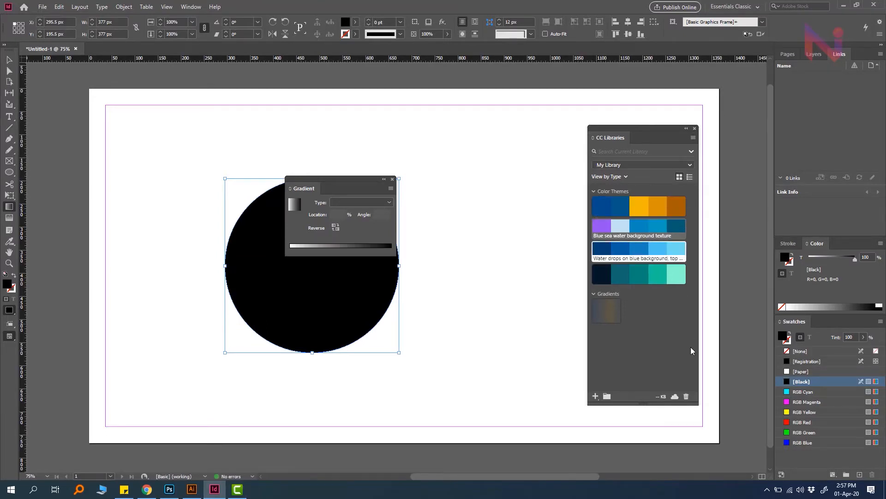
key("v")
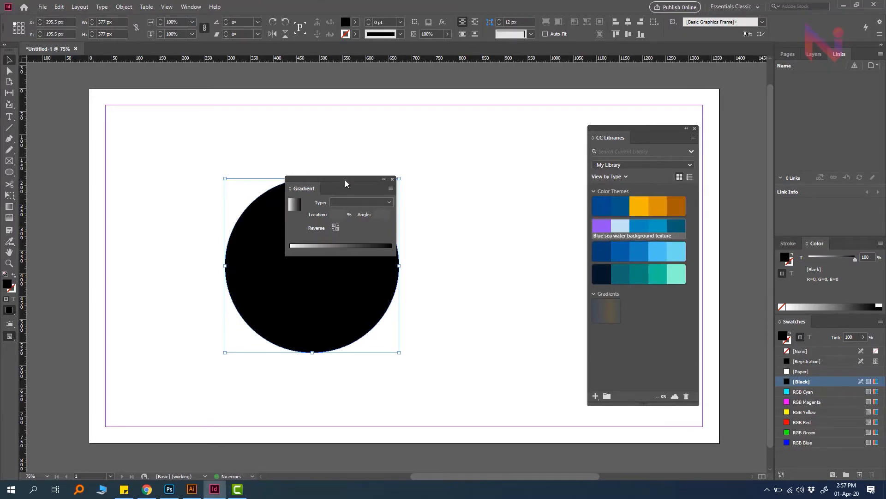
left_click_drag(347, 179, 494, 162)
left_click(541, 162)
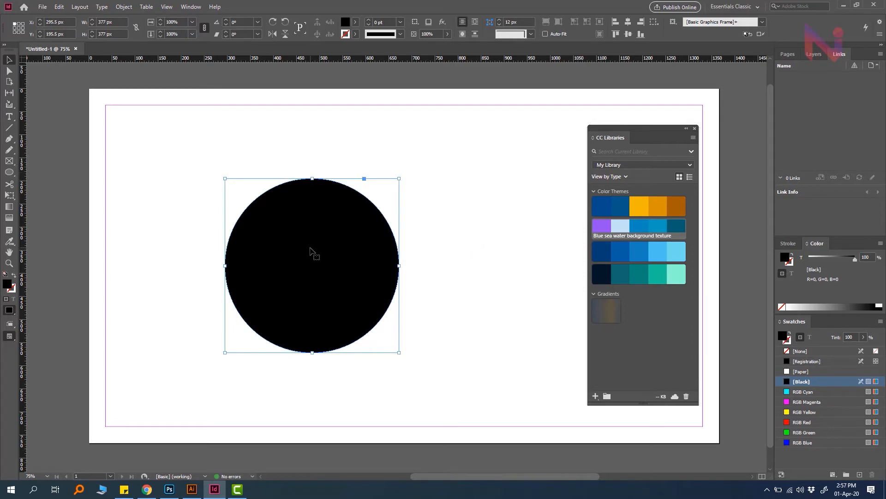
left_click(598, 206)
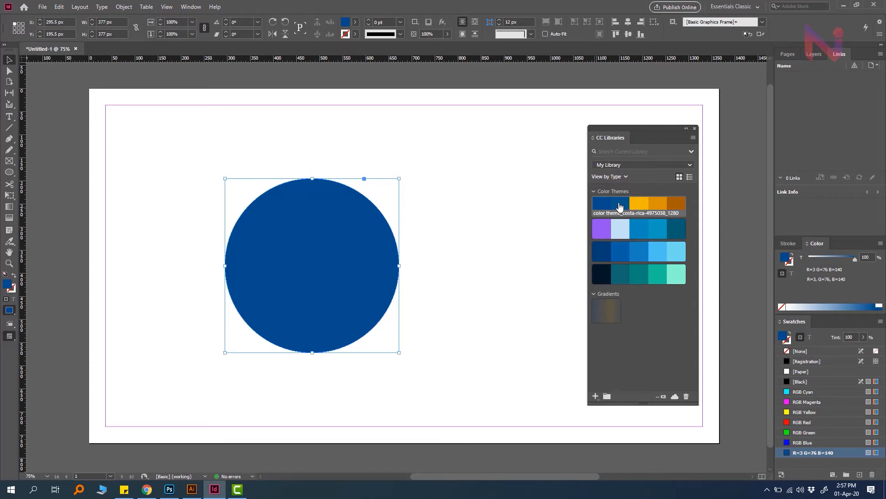
left_click(620, 206)
left_click(658, 205)
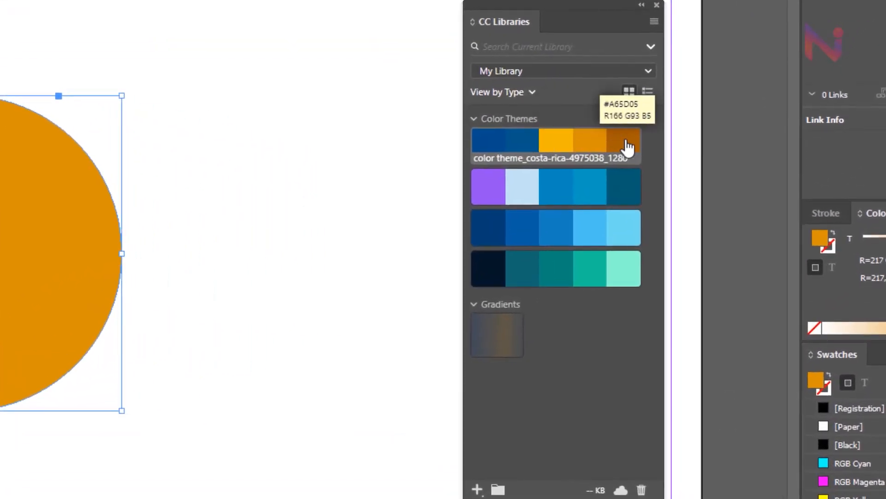
Step: Add the whole costa-rica color theme to the document's swatches and check the options offered for the saved library gradient
right_click(678, 204)
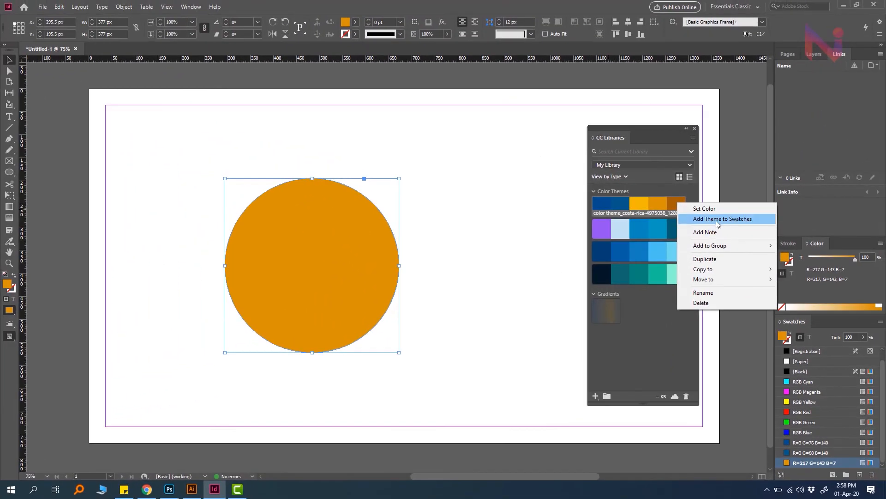
left_click(733, 220)
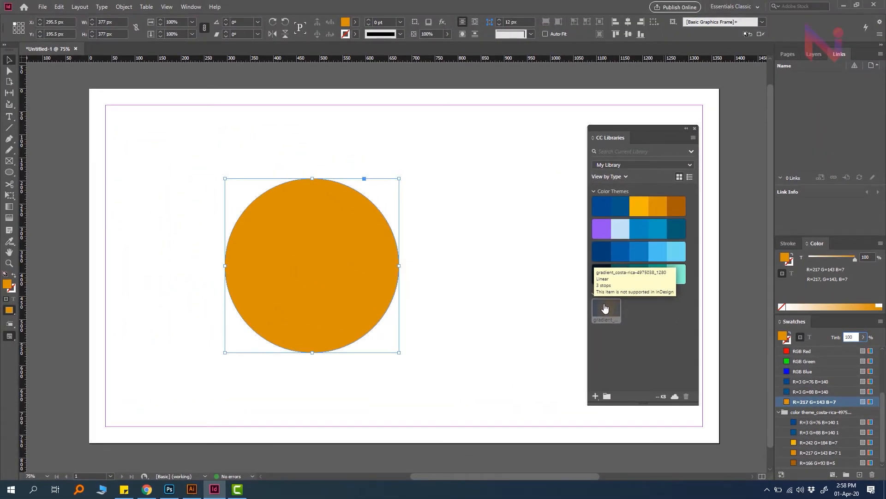
right_click(614, 317)
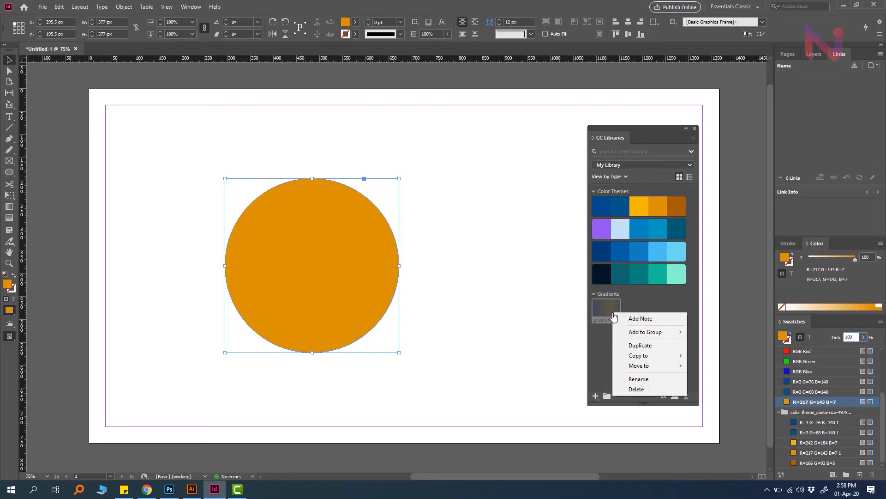
left_click(646, 296)
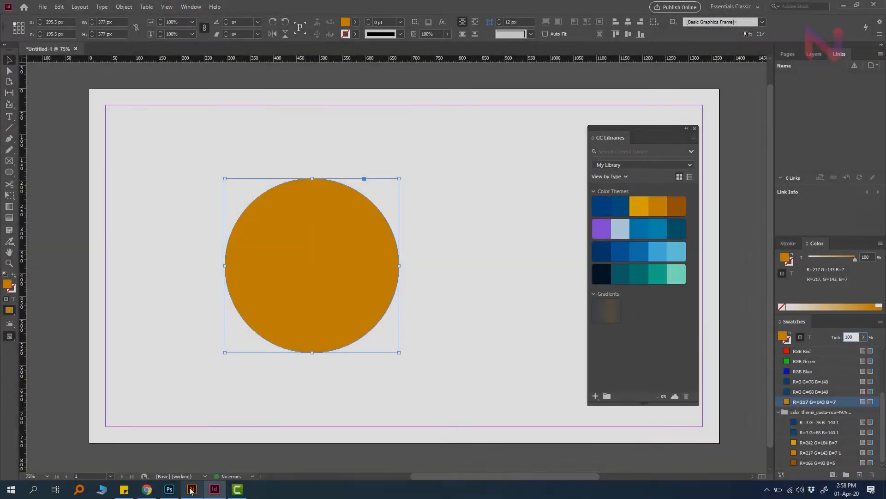
Step: Switch to Illustrator, draw a square about 167 px wide and apply the costa-rica theme's yellow and brown to it
left_click(191, 491)
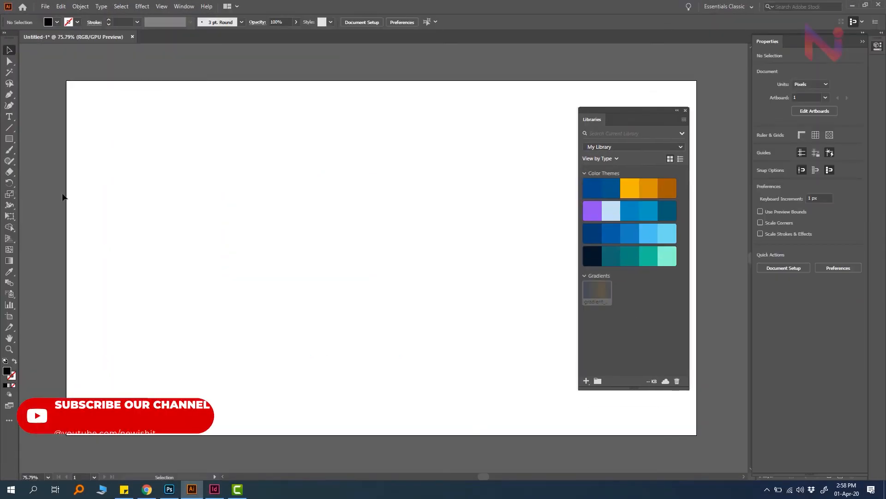
key("m")
left_click_drag(317, 206, 395, 284)
key("v")
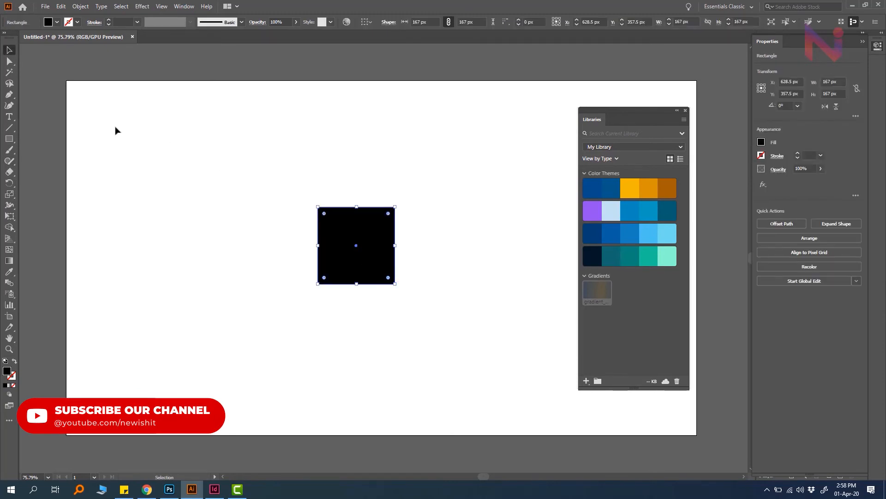
left_click(631, 187)
left_click(670, 189)
right_click(672, 192)
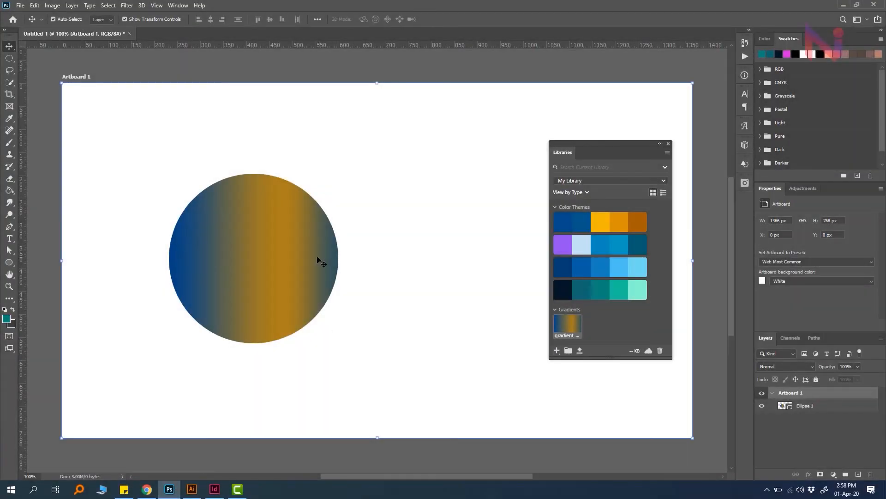
Step: In Photoshop, replace the circle's gradient with the costa-rica theme's blue as a solid fill and check the theme's other options
left_click(316, 257)
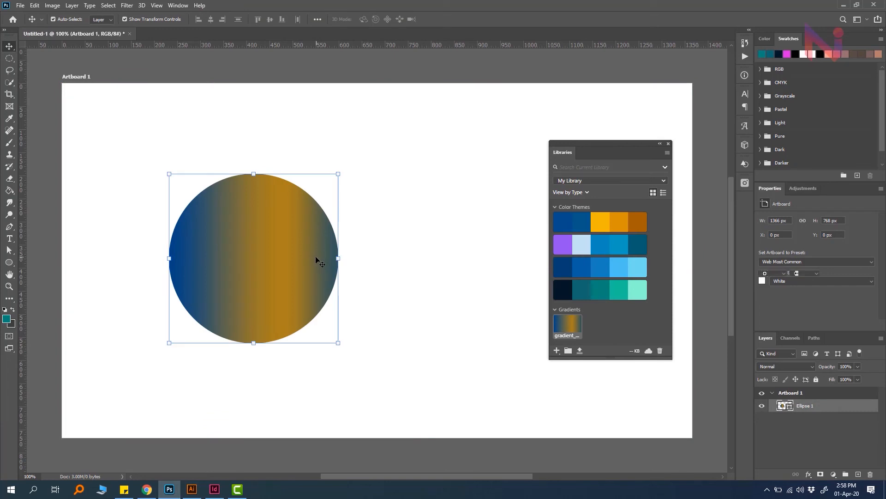
left_click(566, 221)
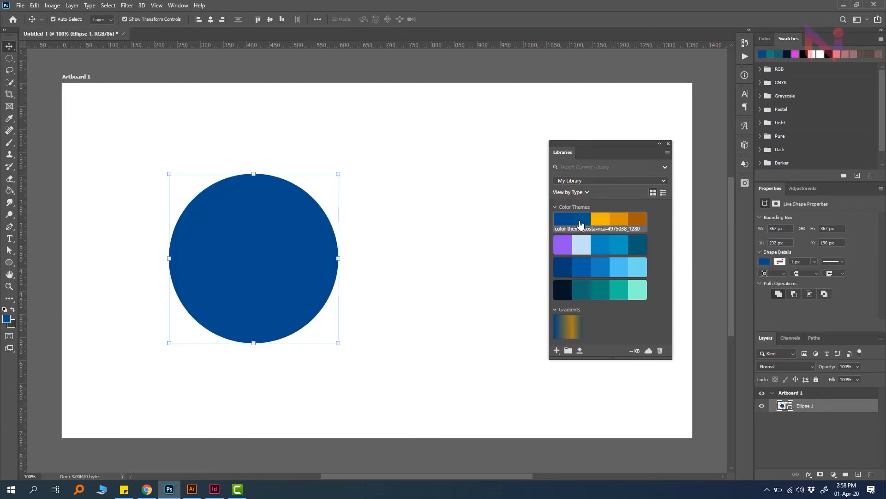
right_click(639, 224)
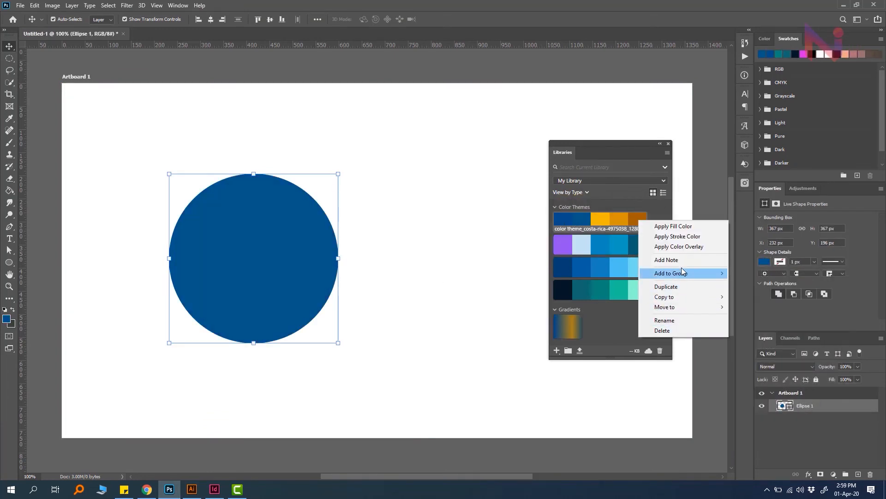
left_click(608, 321)
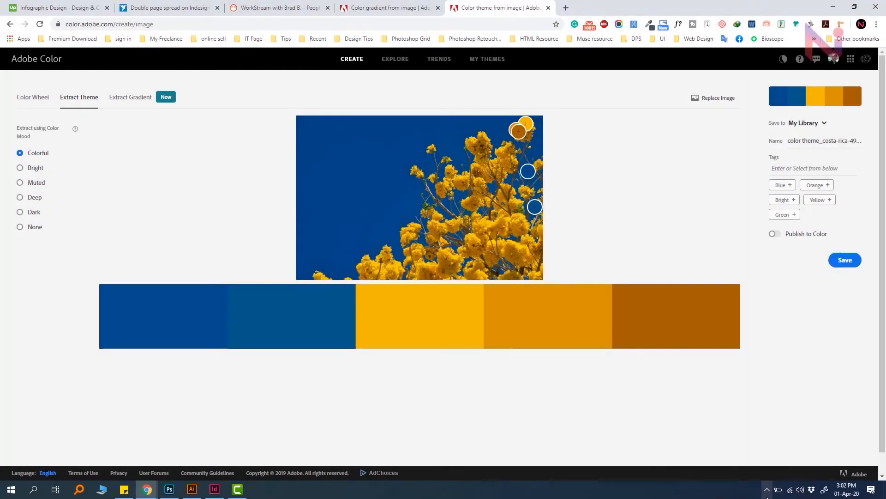
Step: Bring up Creative Cloud Desktop over Adobe Color, look at its list of all apps and minimize it
left_click(767, 488)
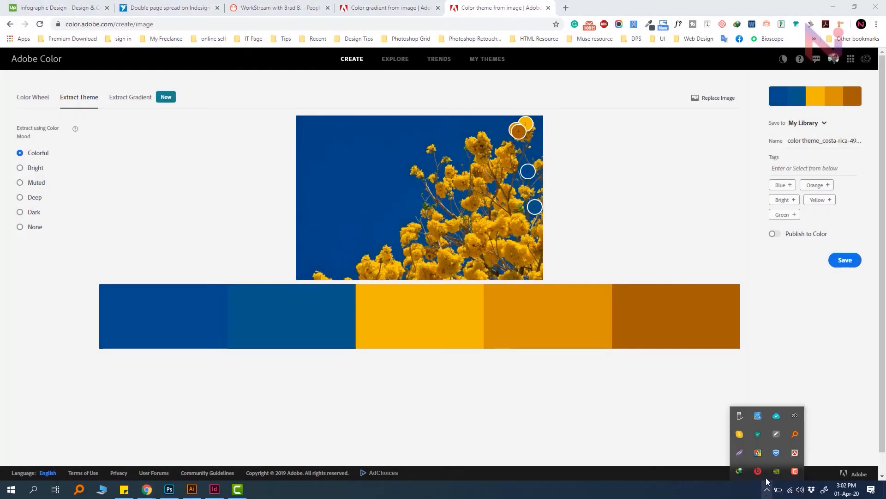
left_click(794, 415)
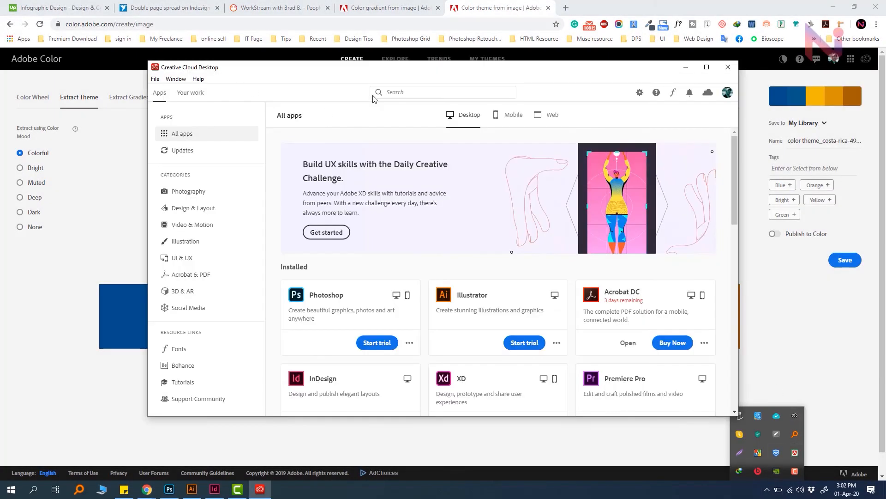
left_click(685, 68)
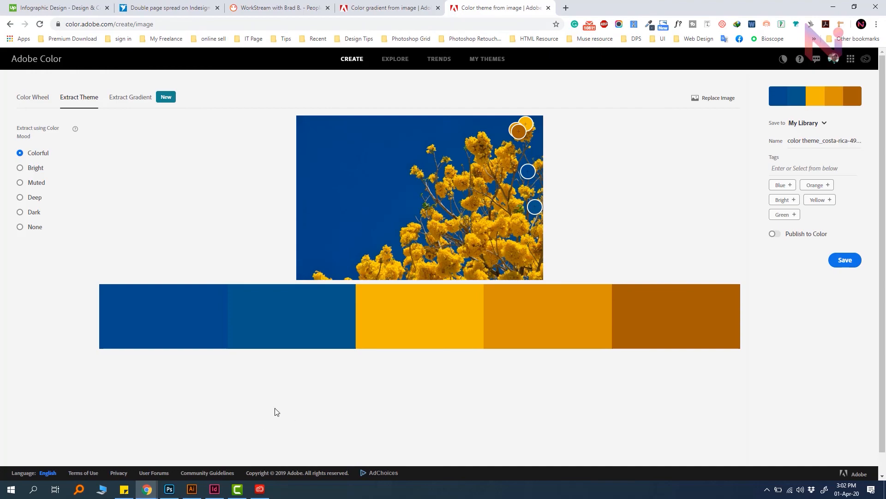
Step: Switch to the signed-out incognito window with the extracted gradient and try to save it, opening the Adobe sign-in page
mouse_move(152, 491)
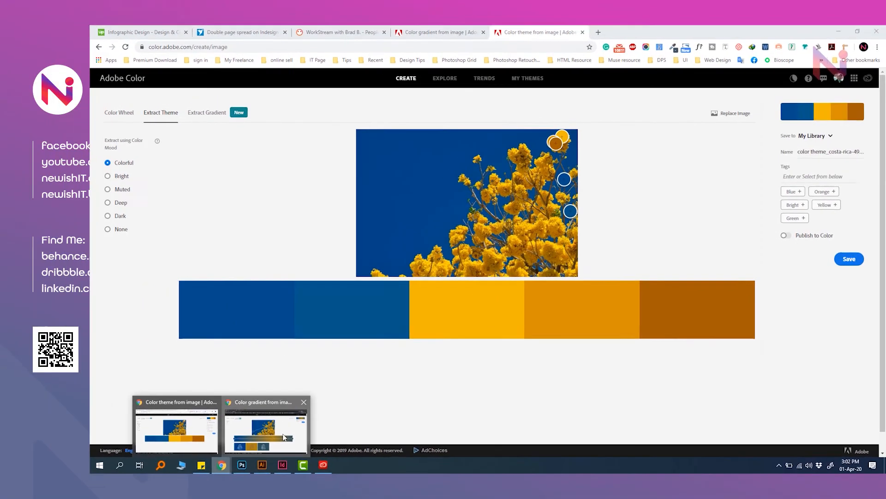
left_click(211, 443)
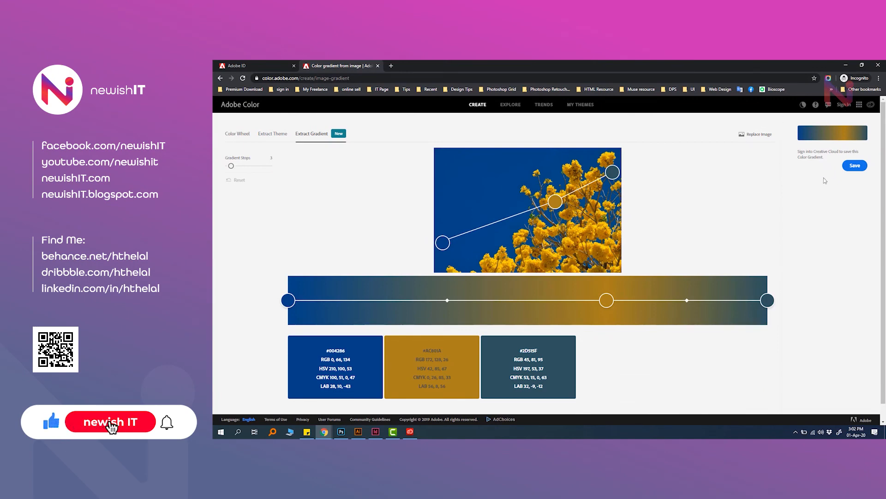
left_click(855, 168)
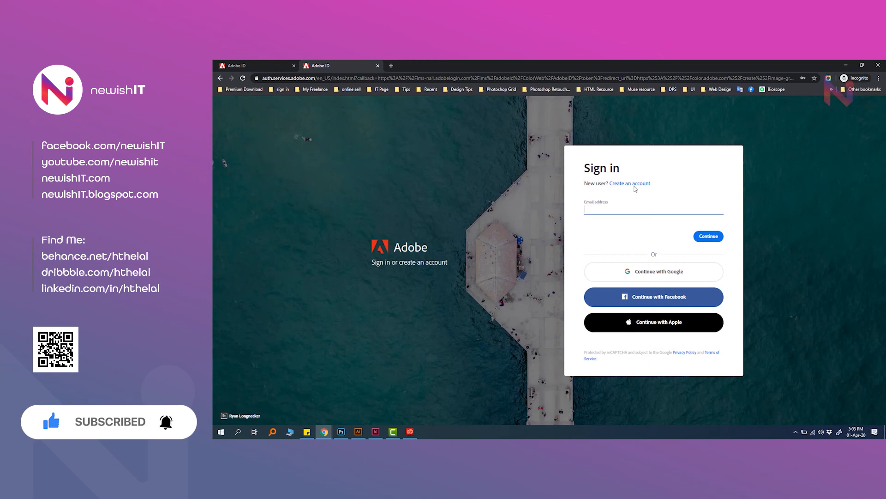